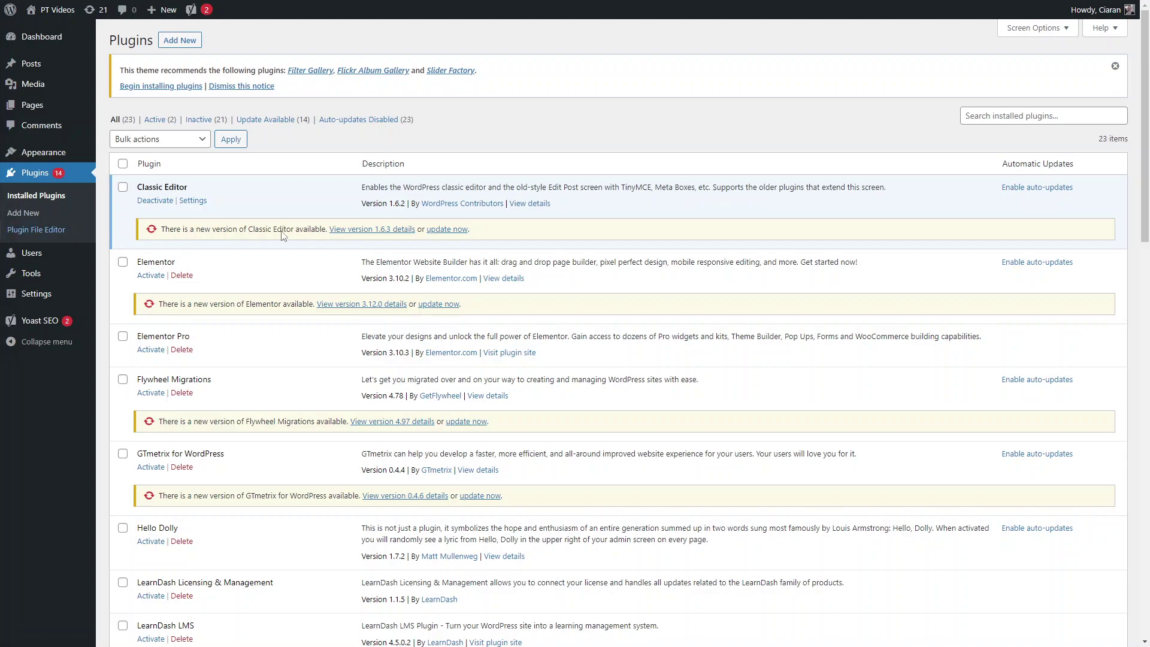
# - Scroll down and back up through the installed plugins list
pyautogui.scroll(-4, 820, 230)
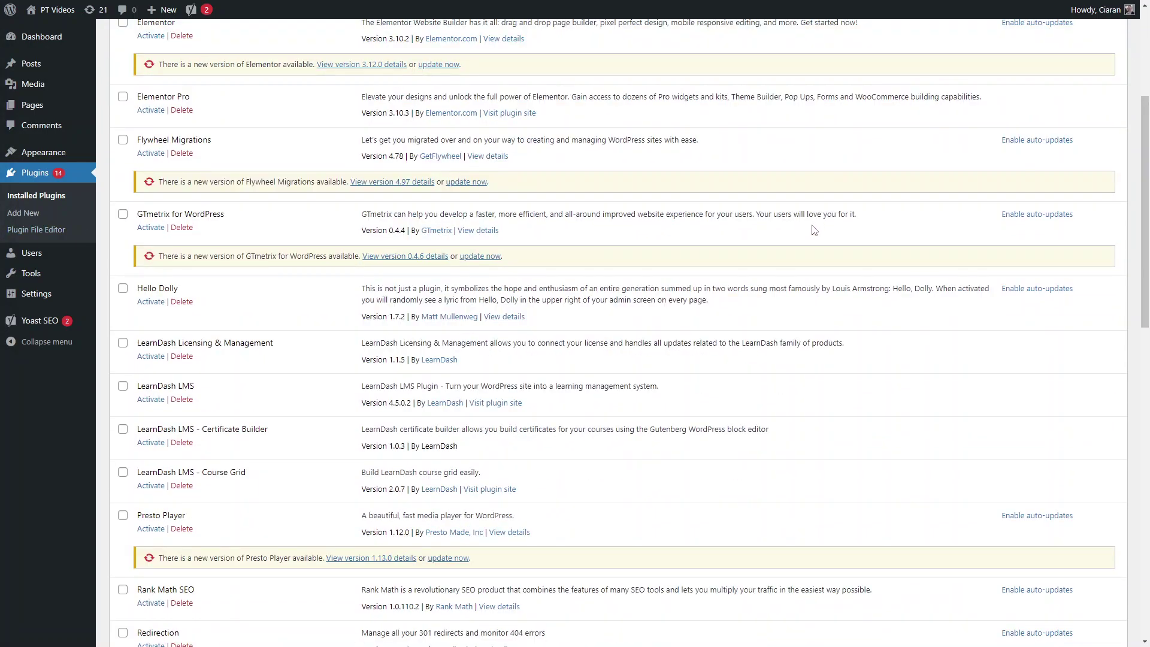
pyautogui.scroll(4, 778, 208)
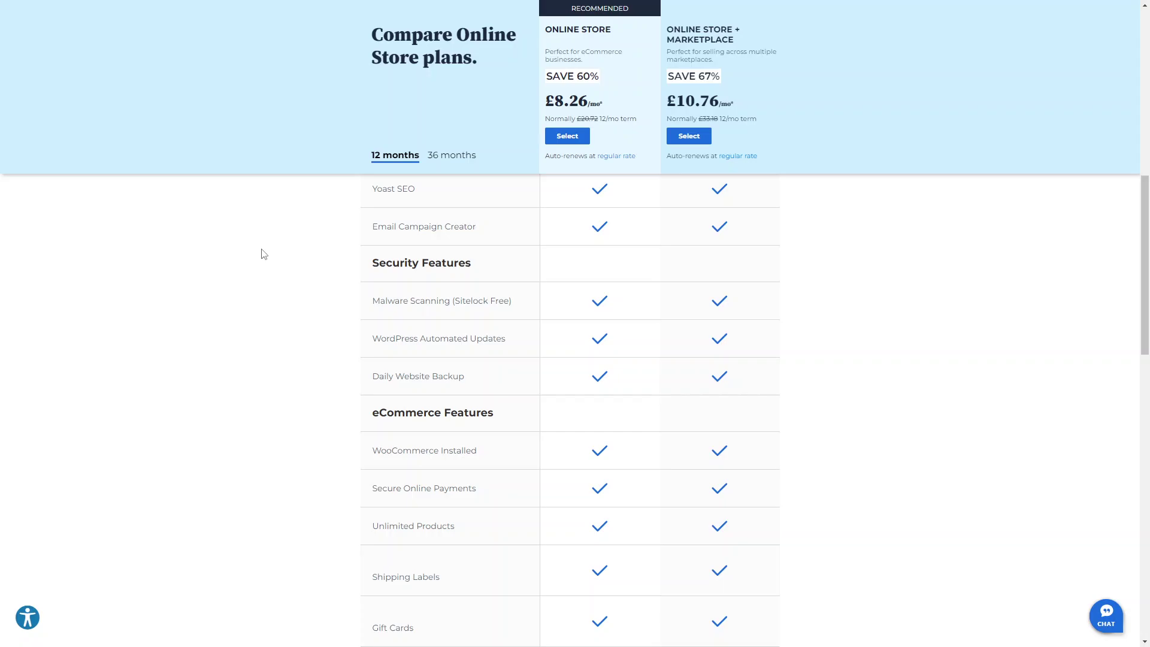
pyautogui.scroll(10, 264, 254)
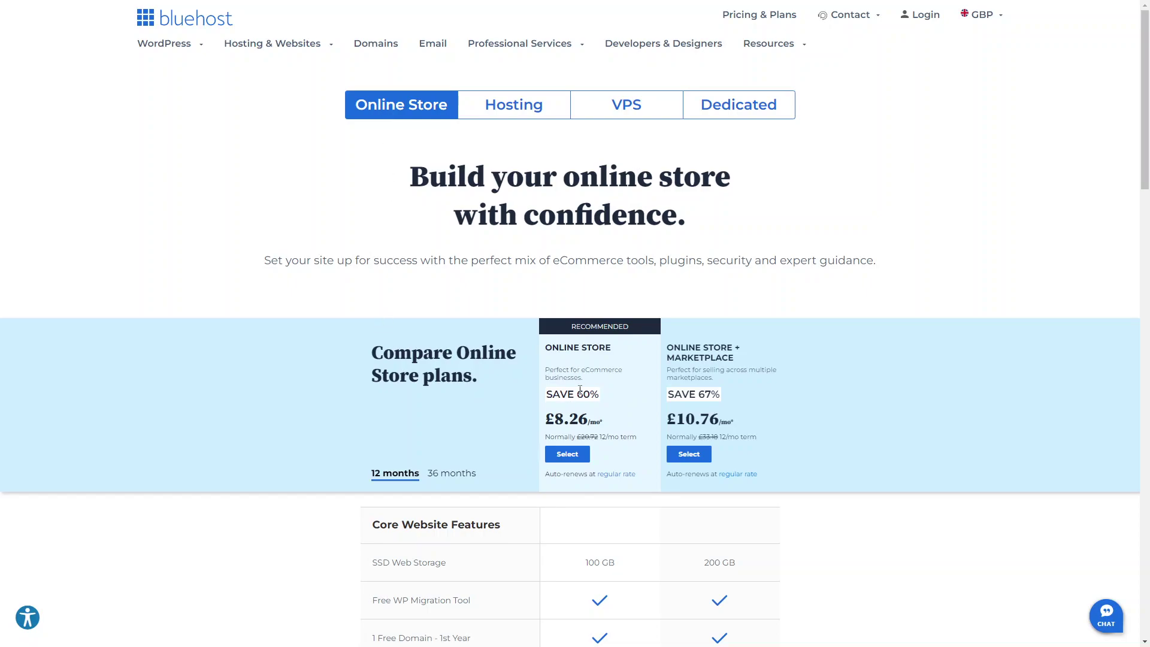
pyautogui.scroll(-1, 642, 321)
pyautogui.scroll(-5, 642, 321)
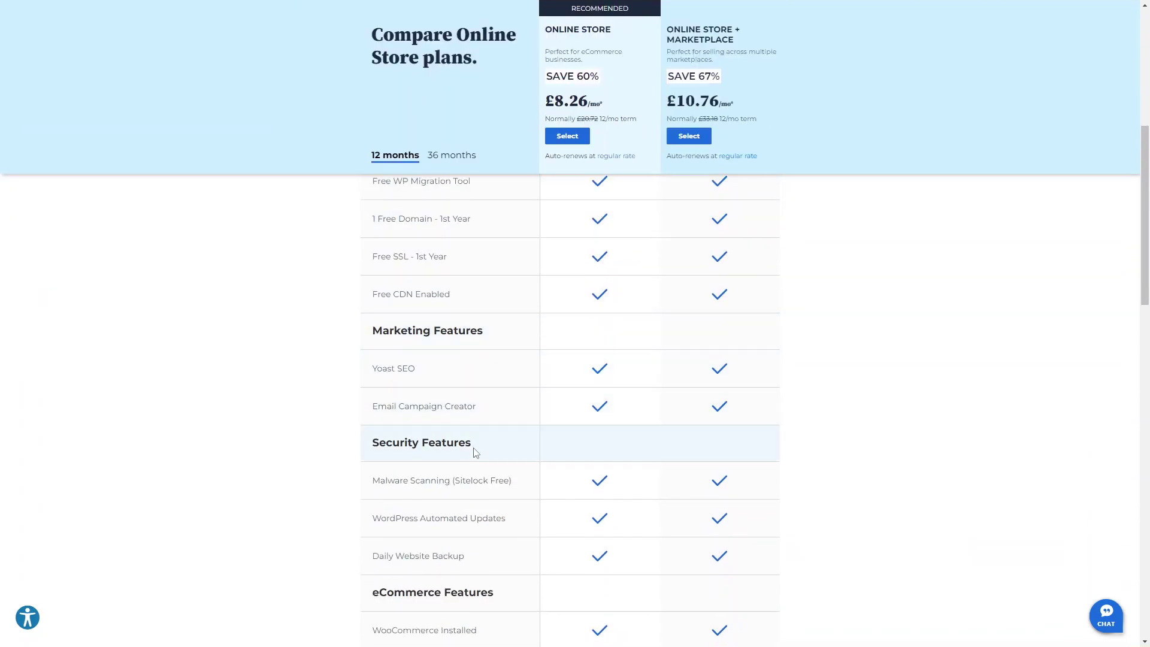
pyautogui.scroll(-6, 469, 570)
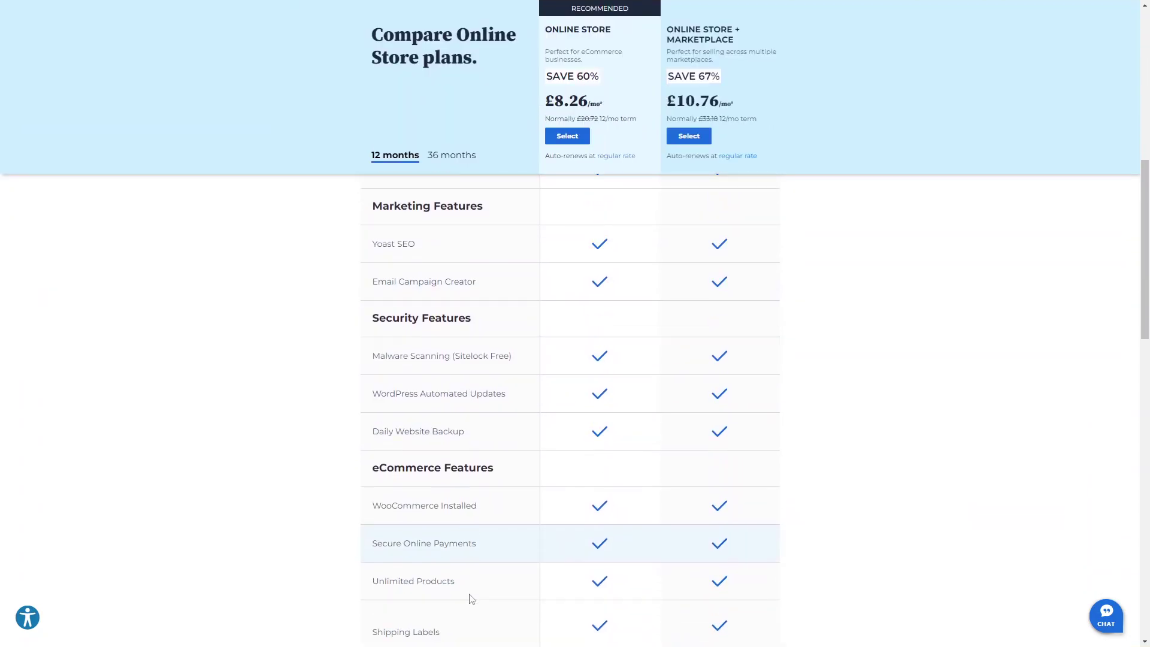
pyautogui.scroll(5, 474, 588)
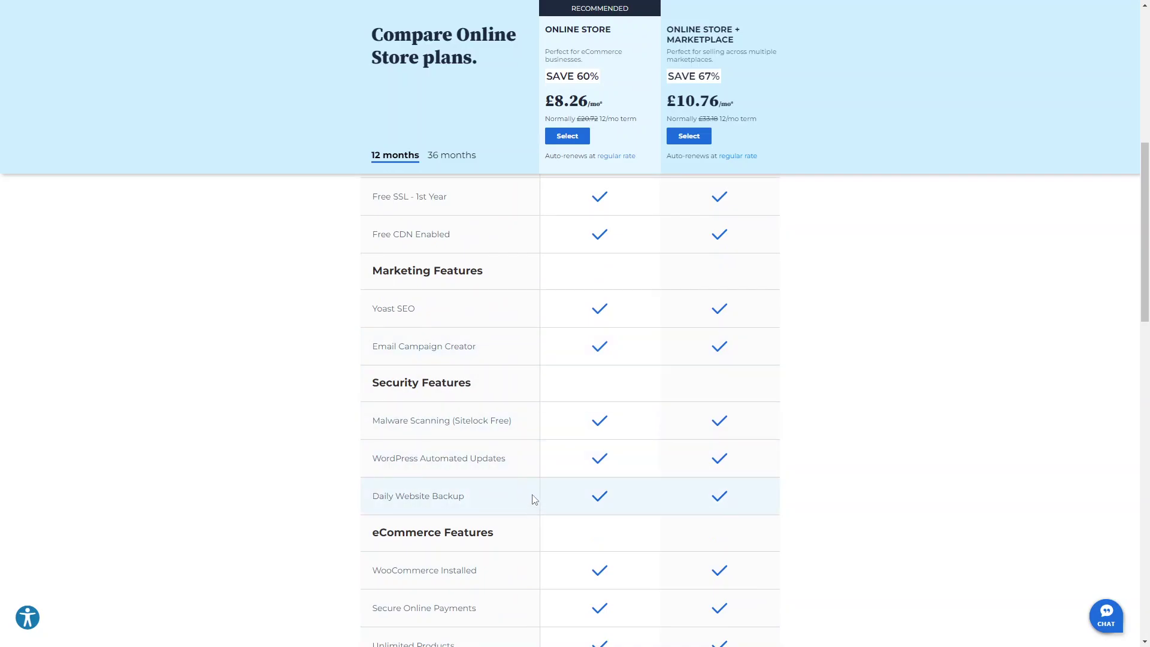
pyautogui.scroll(1, 535, 499)
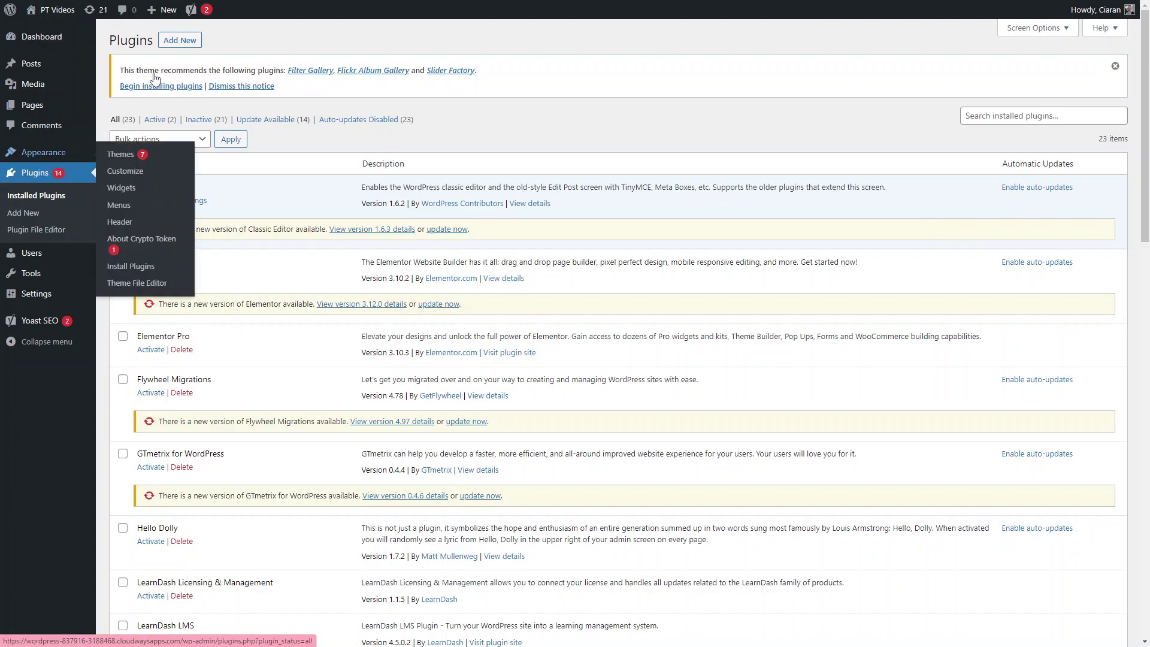
# - Search Add Plugins for 'updraft' and activate UpdraftPlus WordPress Backup Plugin
pyautogui.click(190, 41)
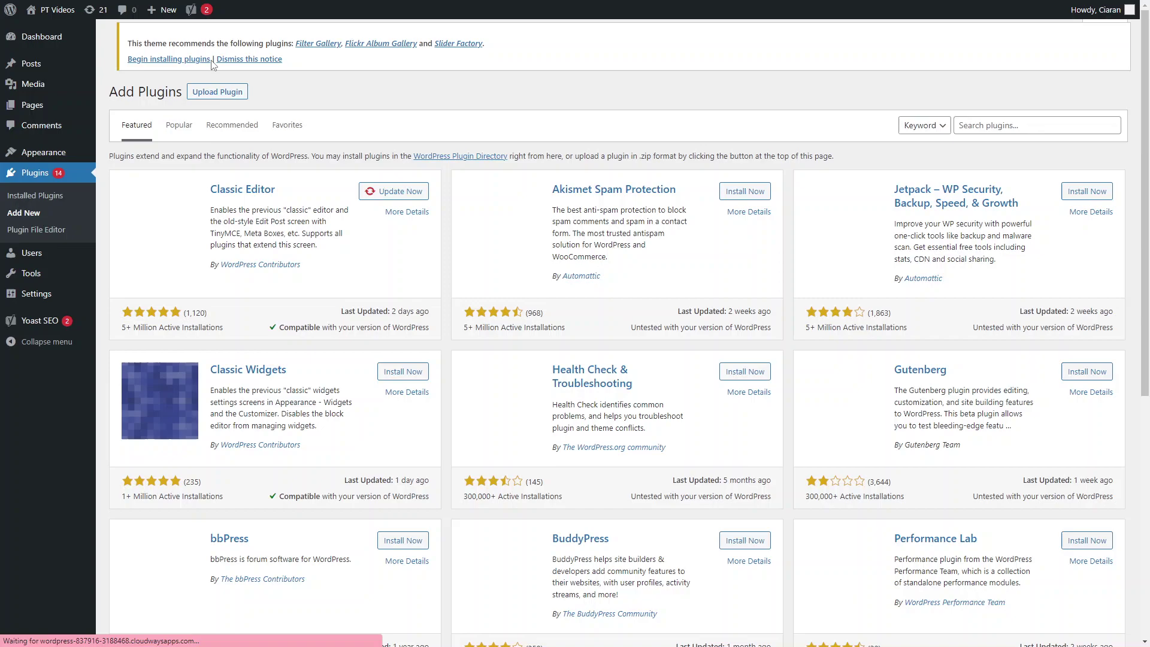
pyautogui.click(988, 123)
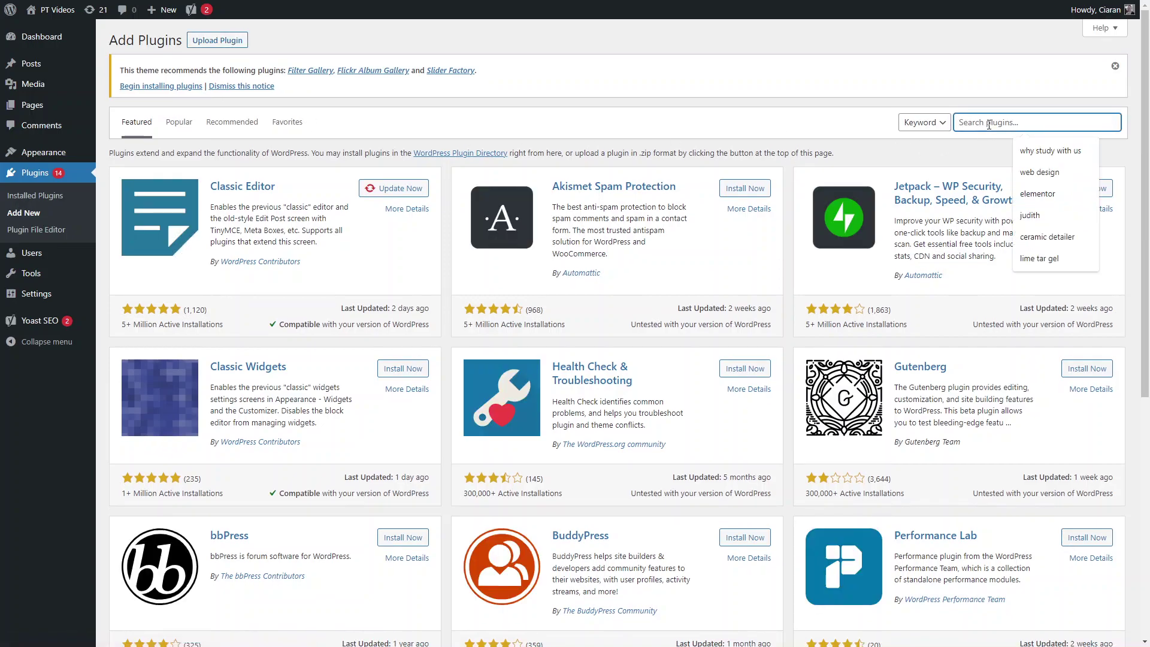
pyautogui.write('updraft')
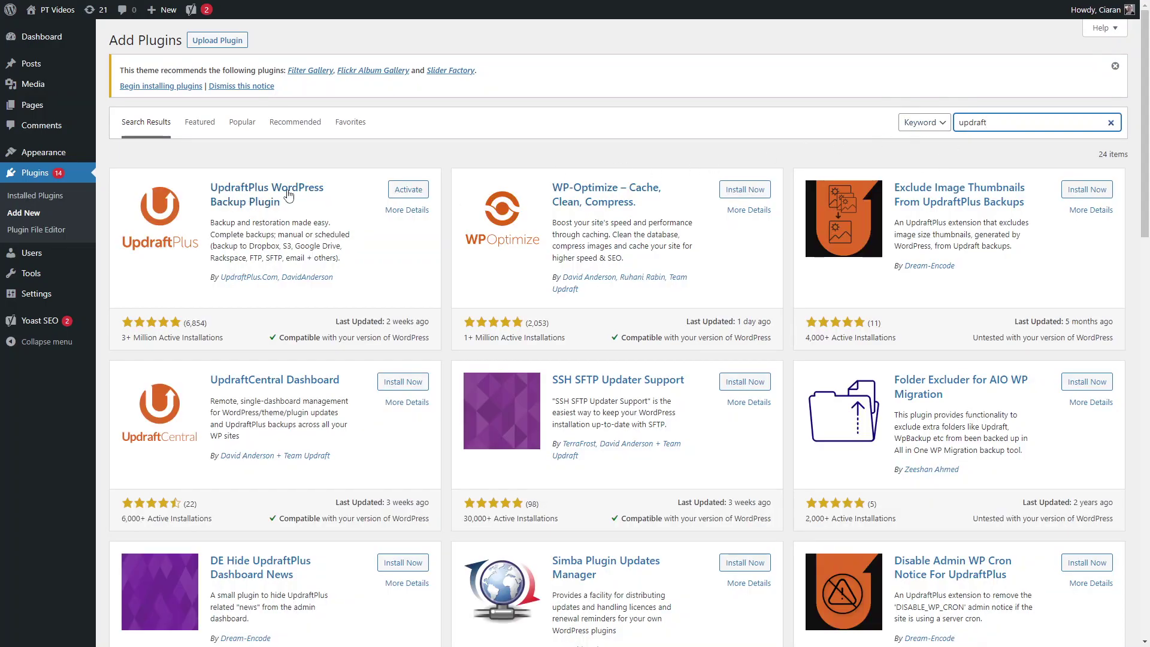
pyautogui.click(426, 195)
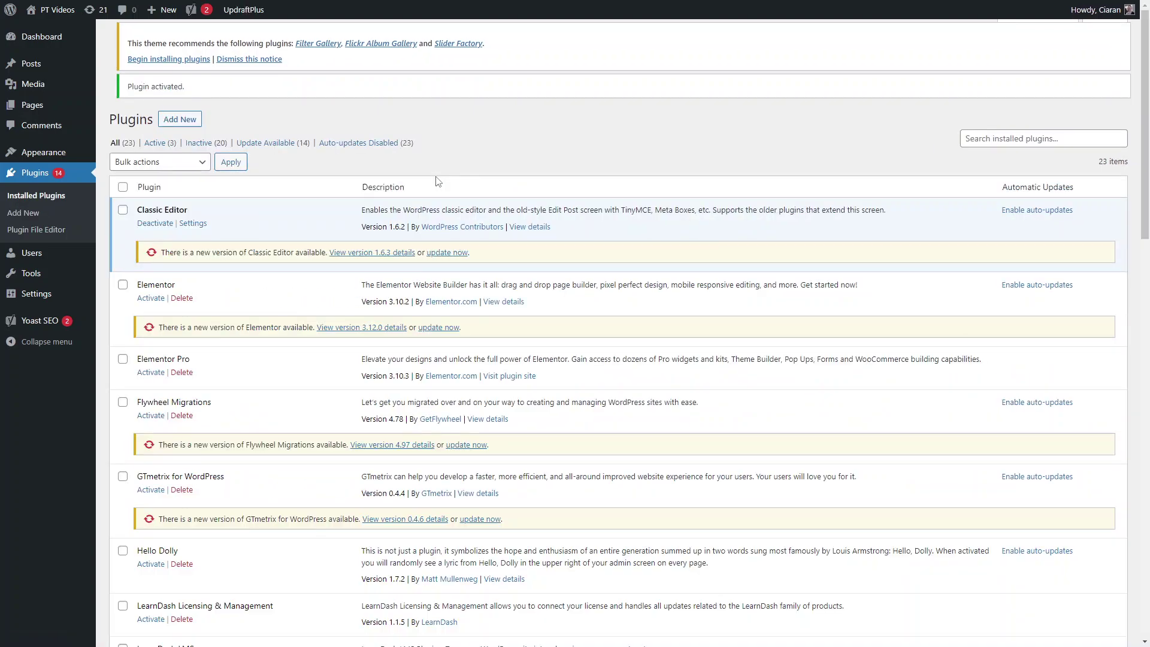
# - Scroll the Installed Plugins list down to find the active UpdraftPlus - Backup/Restore 1.23.3
pyautogui.scroll(-7, 255, 155)
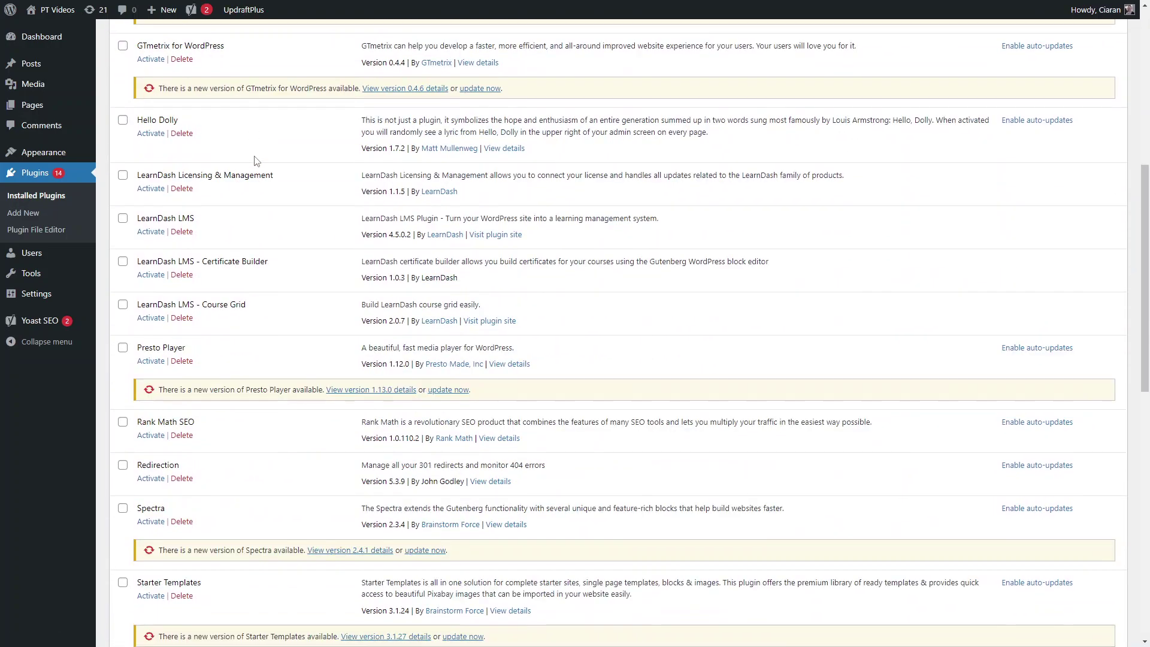
pyautogui.scroll(-8, 255, 160)
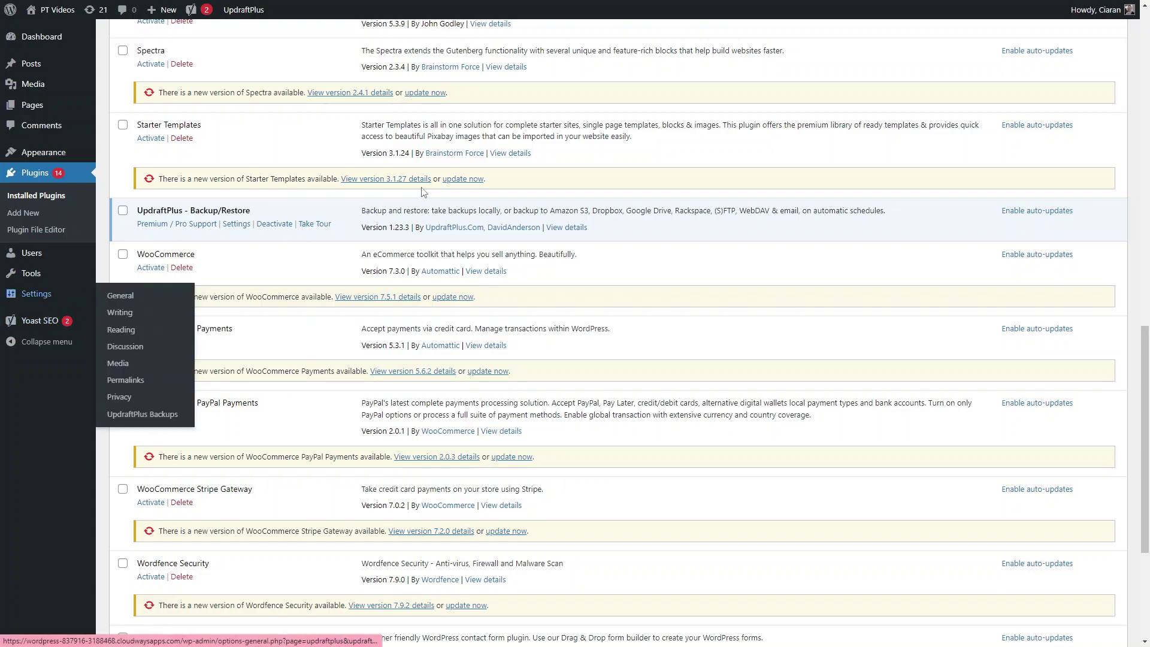
pyautogui.moveTo(54, 294)
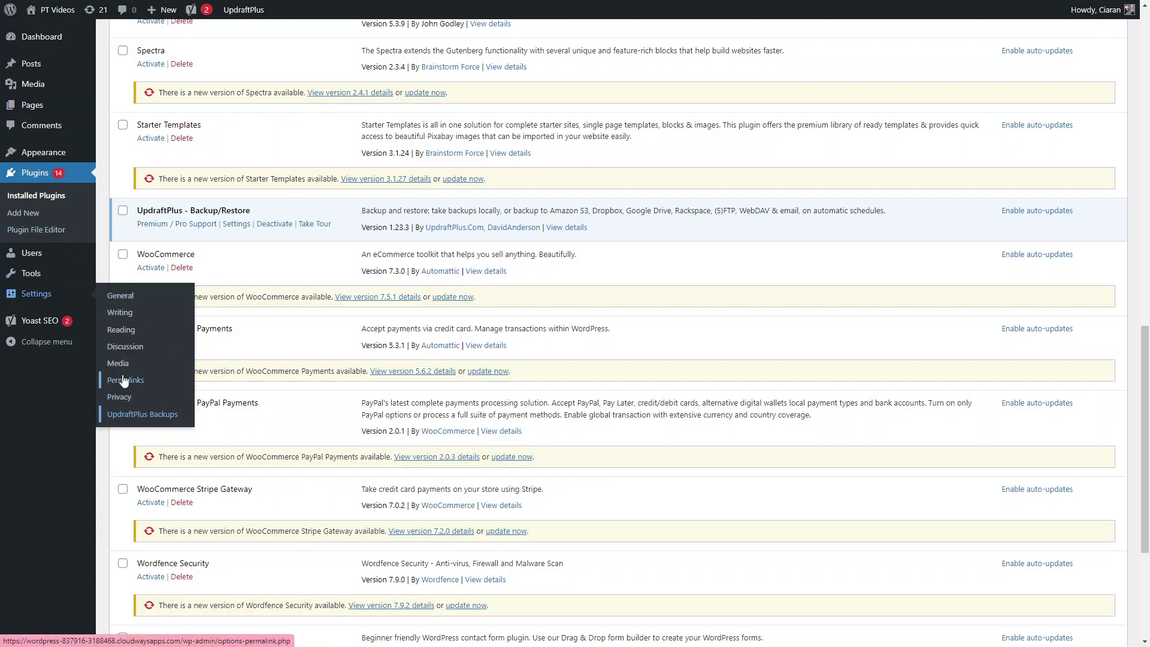
# - Open Settings > UpdraftPlus Backups from the admin sidebar
pyautogui.click(142, 414)
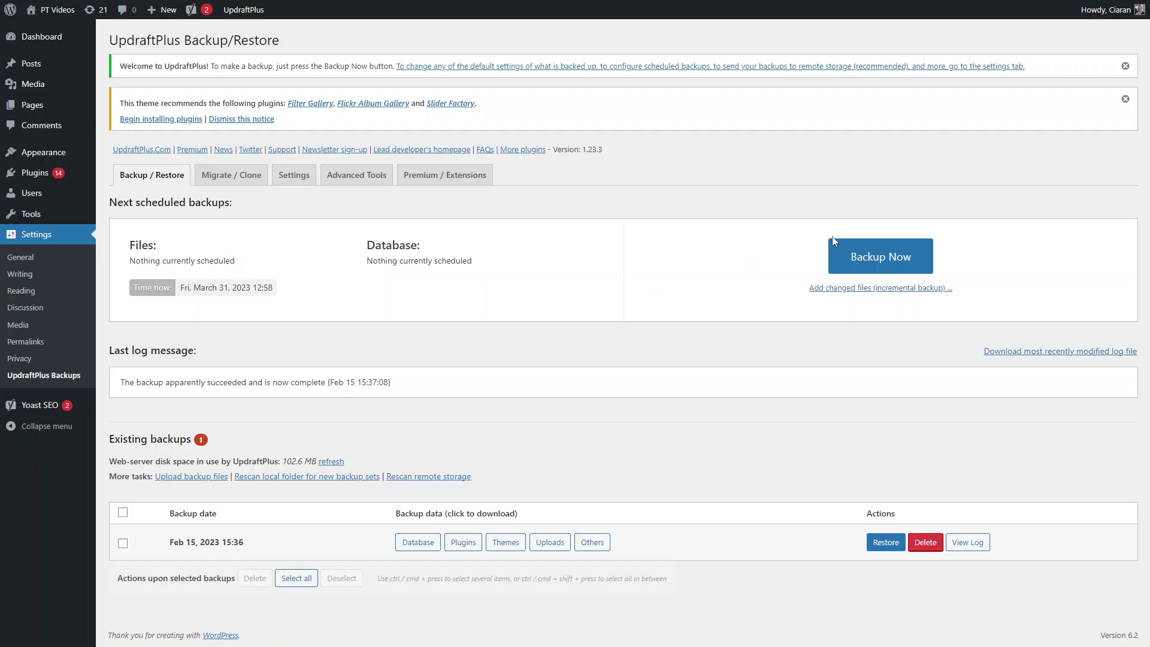
# - Run a manual UpdraftPlus backup of the database and files
pyautogui.click(852, 251)
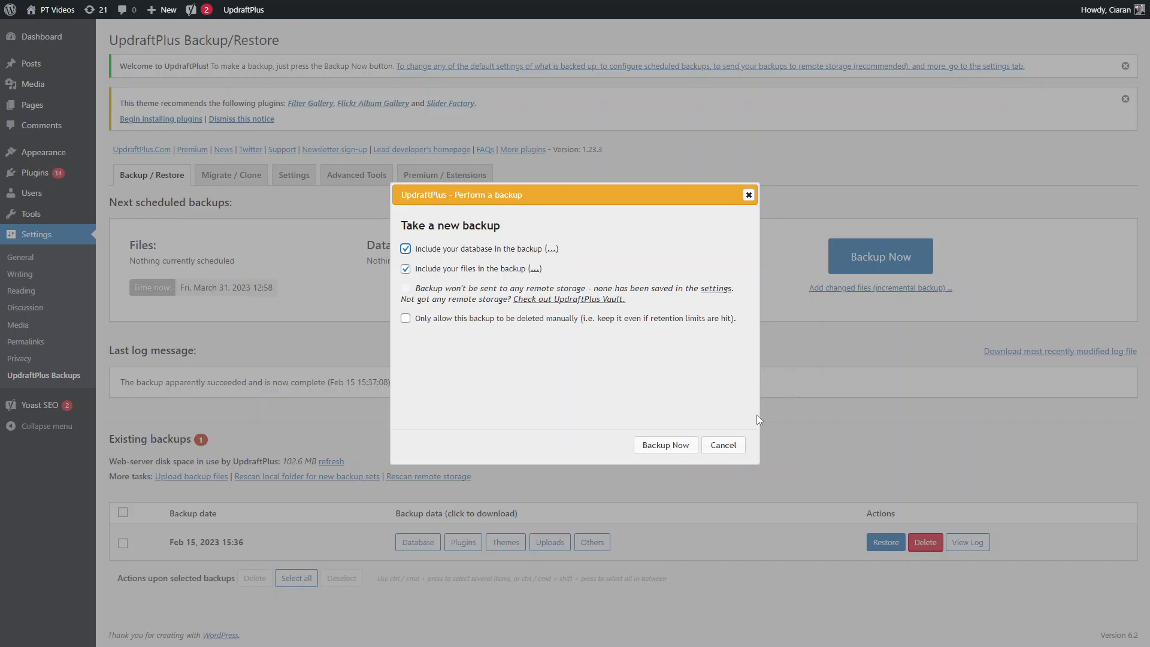
pyautogui.click(665, 444)
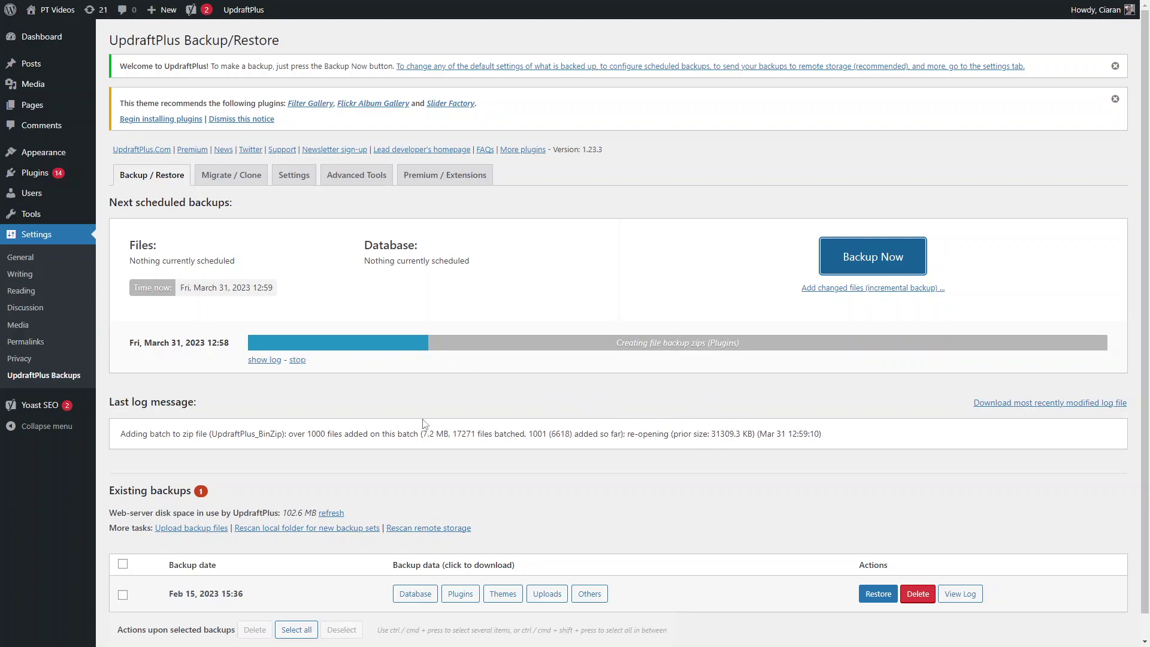
pyautogui.scroll(-1, 426, 428)
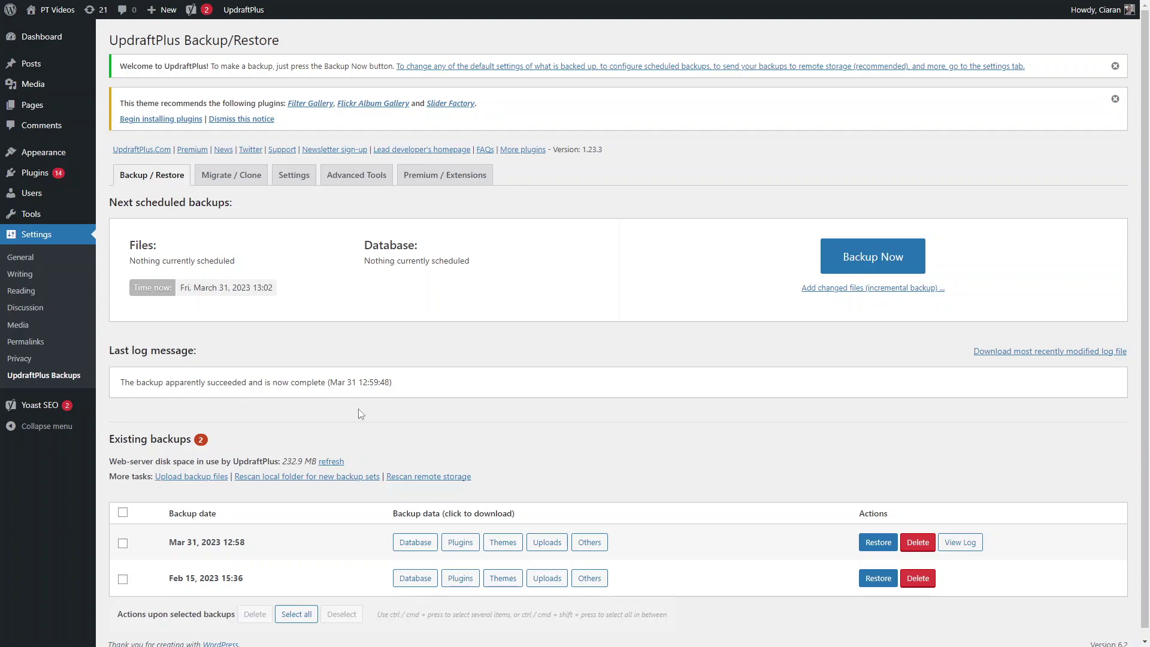
# - Open the UpdraftPlus Settings tab showing Manual file and database schedules
pyautogui.scroll(-1, 482, 407)
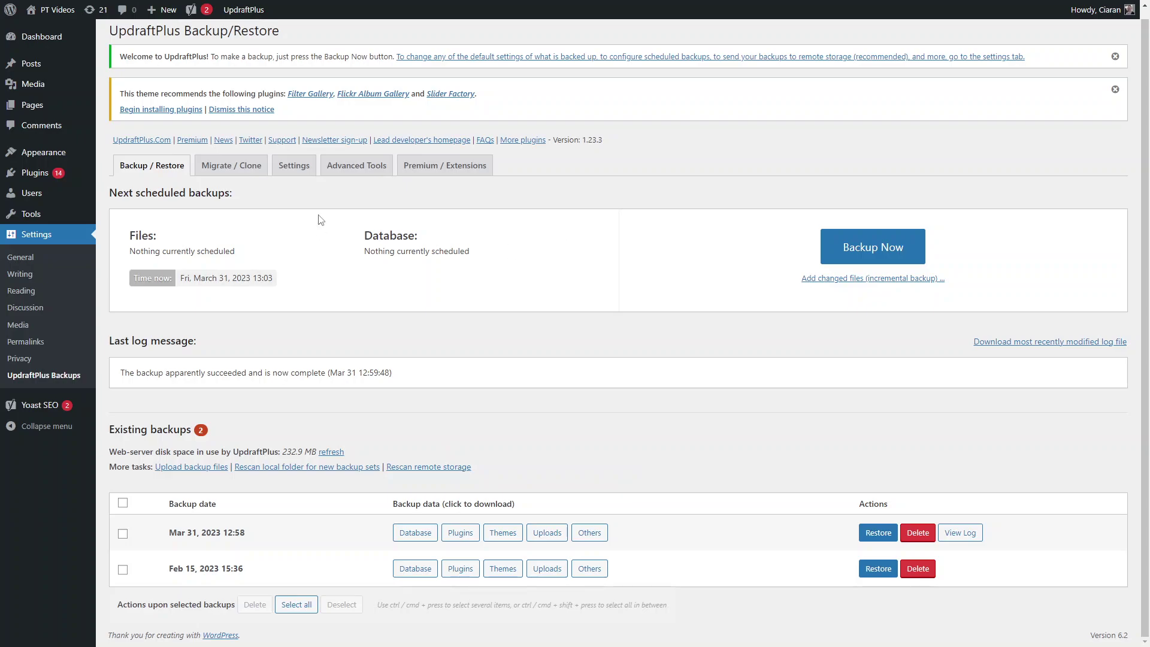
pyautogui.click(299, 164)
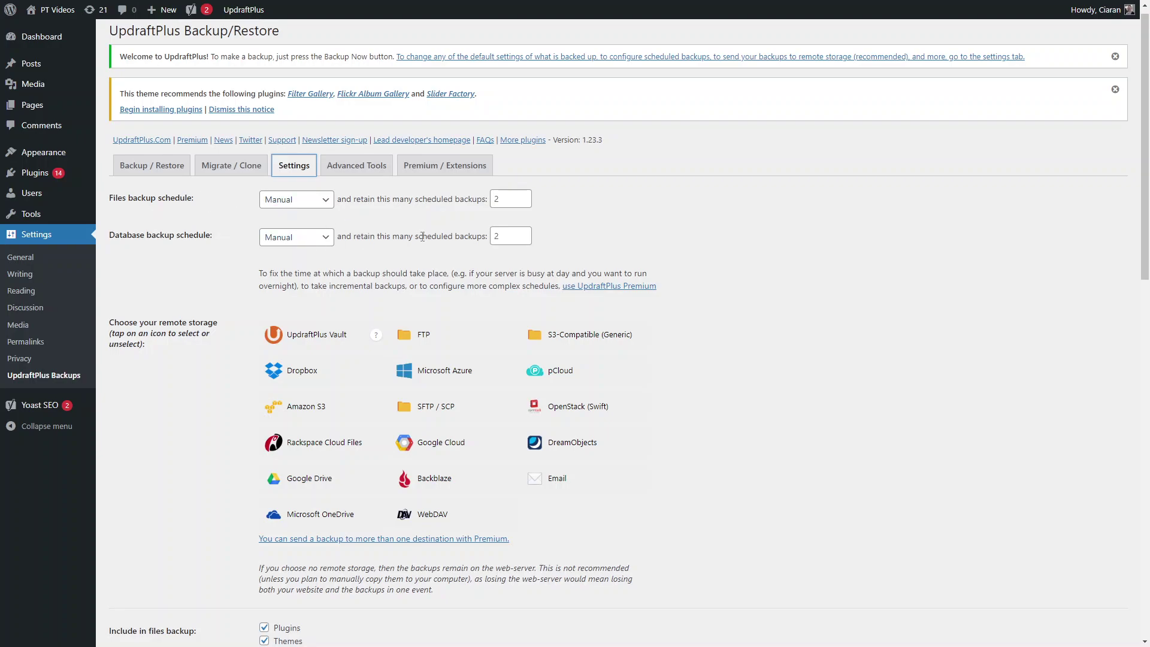
pyautogui.click(293, 239)
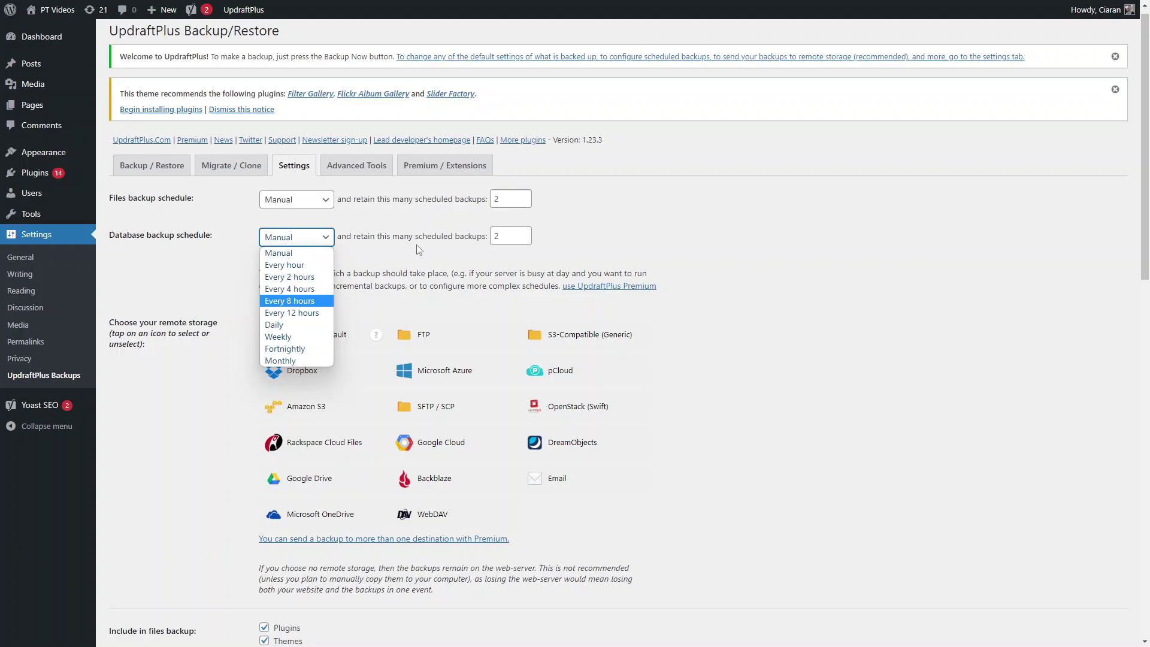
pyautogui.click(429, 232)
pyautogui.scroll(-2, 429, 231)
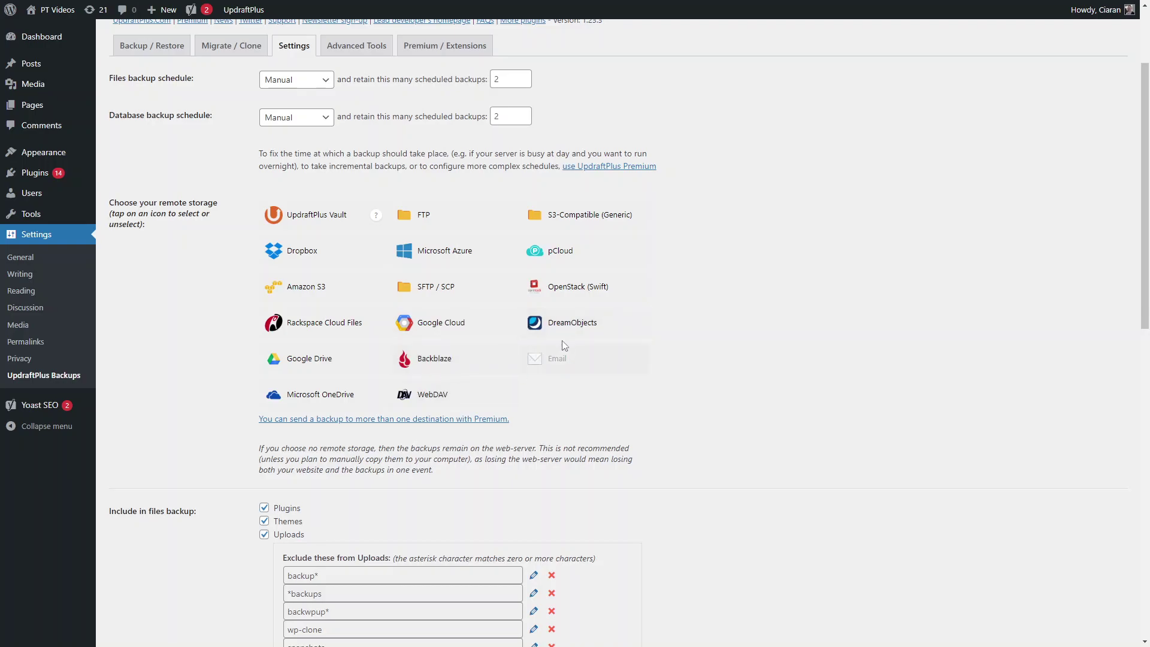
pyautogui.scroll(-15, 735, 230)
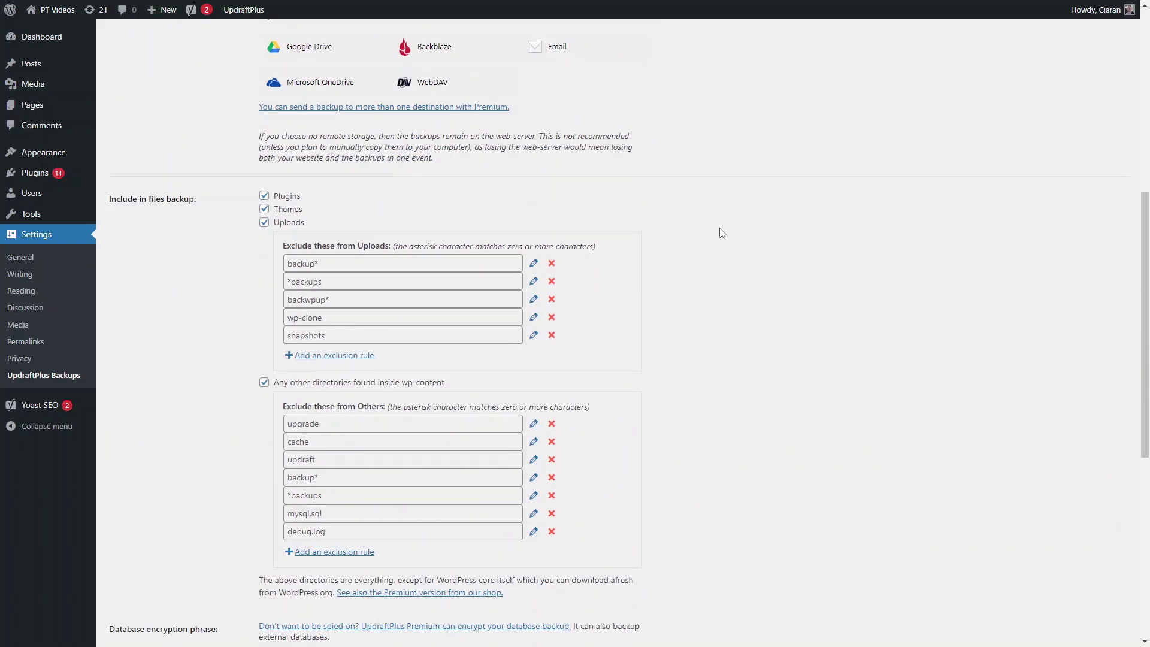
pyautogui.scroll(15, 441, 356)
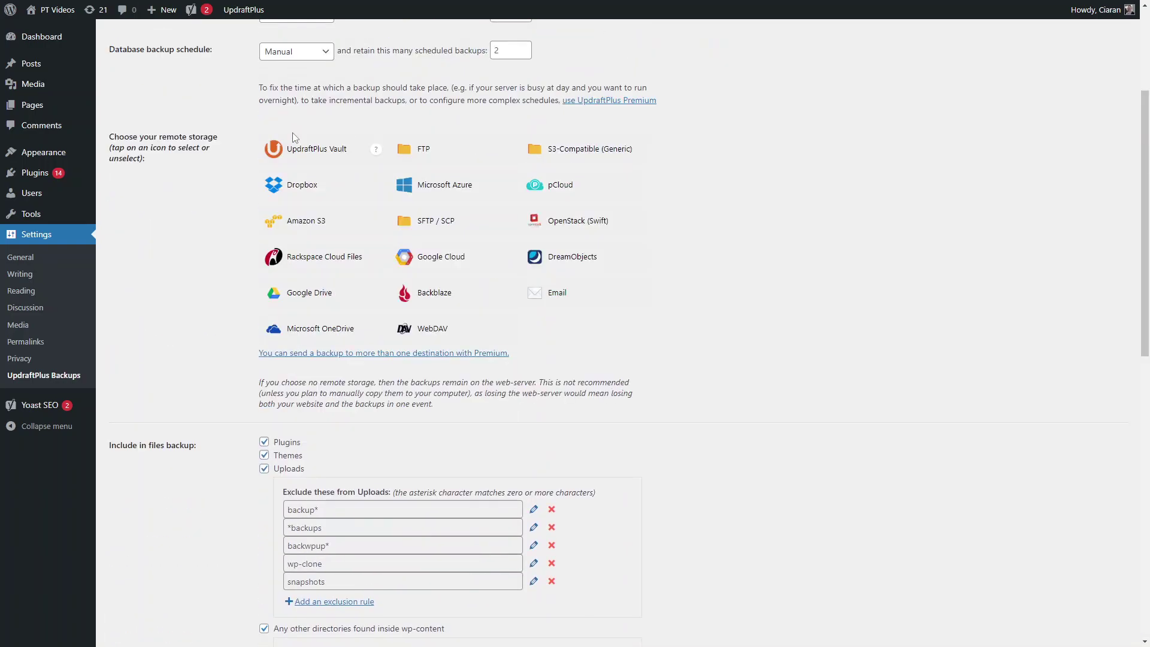
# - Open the Premium / Extensions tab and browse the Free versus Premium comparison table
pyautogui.click(402, 175)
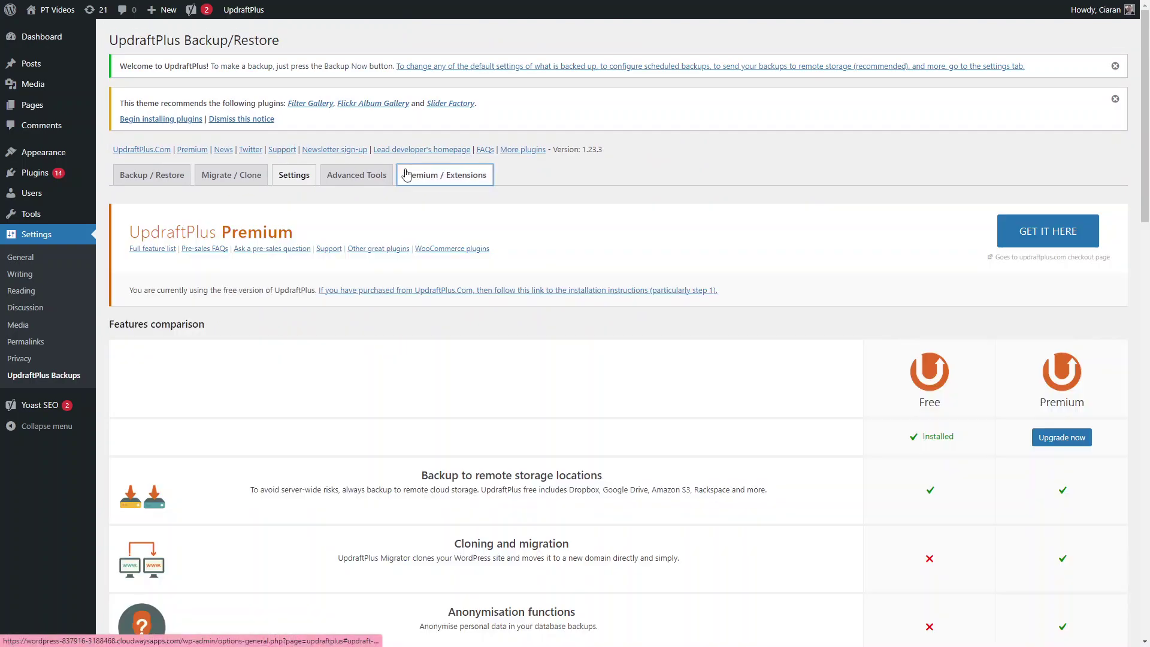
pyautogui.scroll(-4, 467, 207)
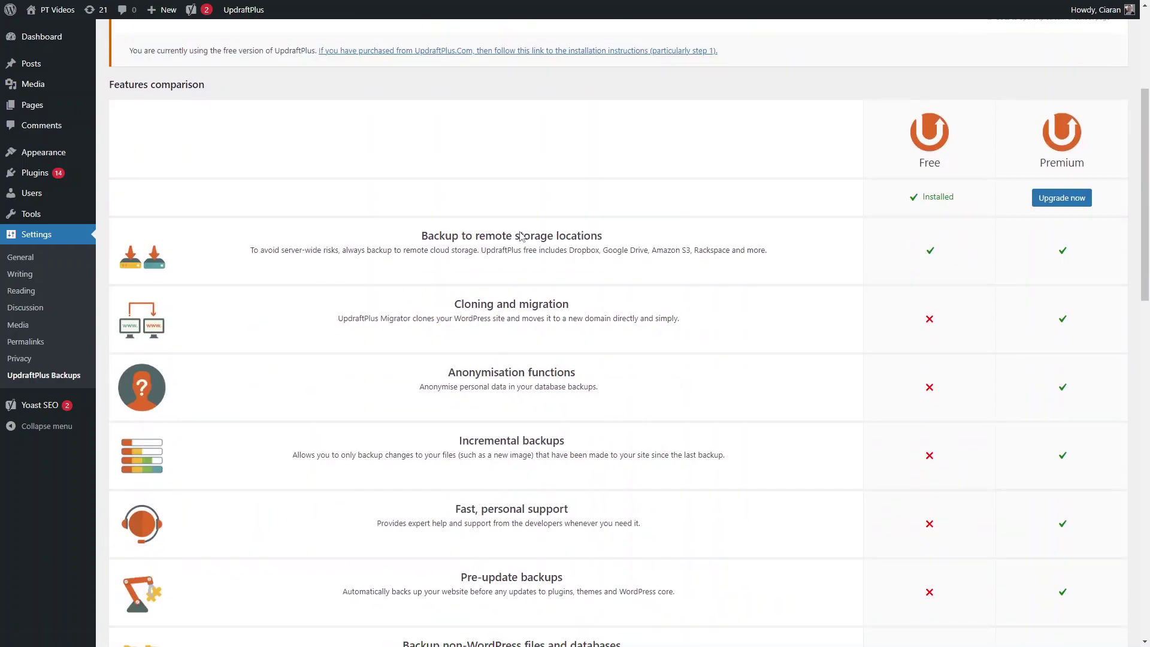
pyautogui.scroll(3, 378, 368)
pyautogui.scroll(-5, 783, 226)
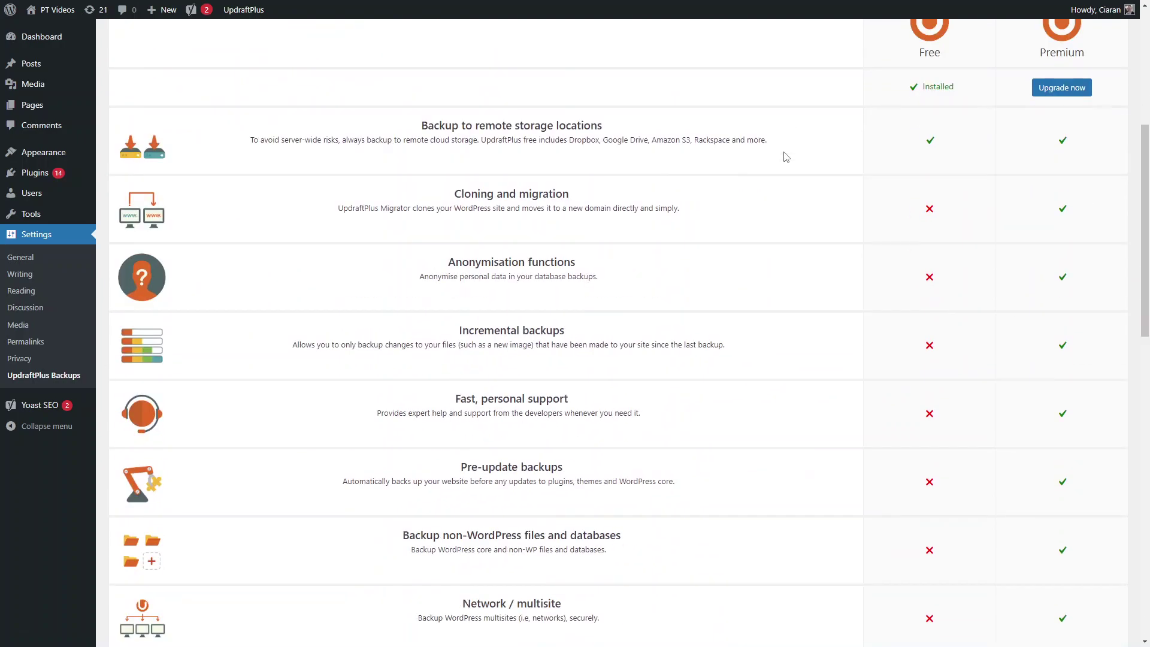
pyautogui.scroll(3, 917, 398)
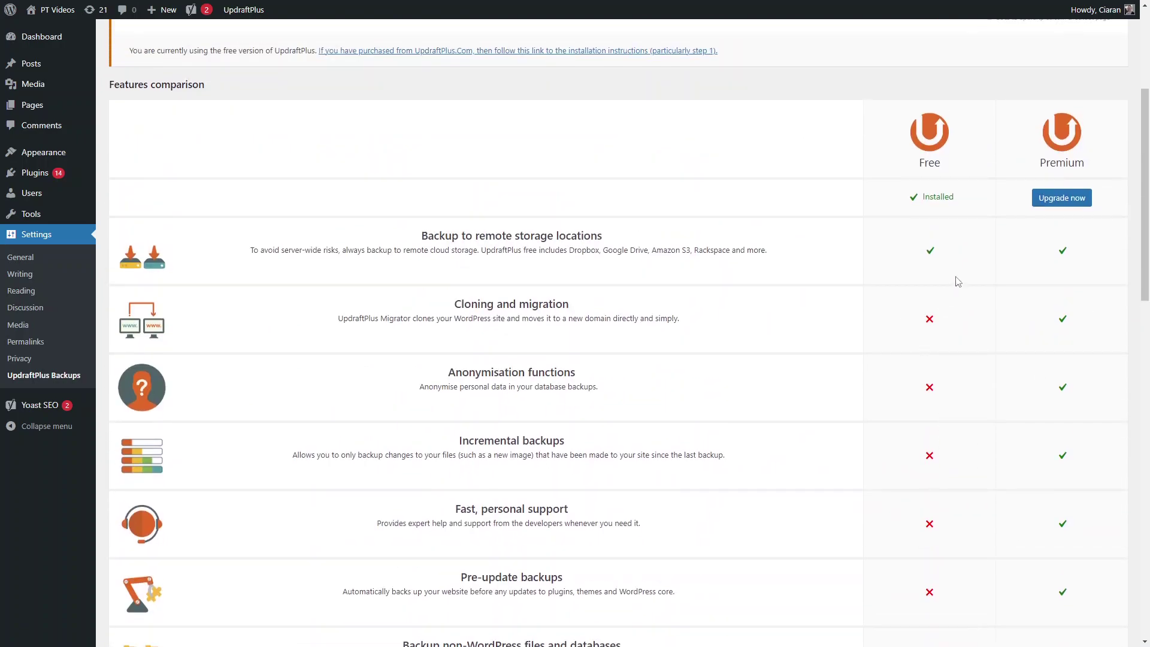
pyautogui.scroll(1, 1035, 224)
pyautogui.scroll(-10, 1045, 246)
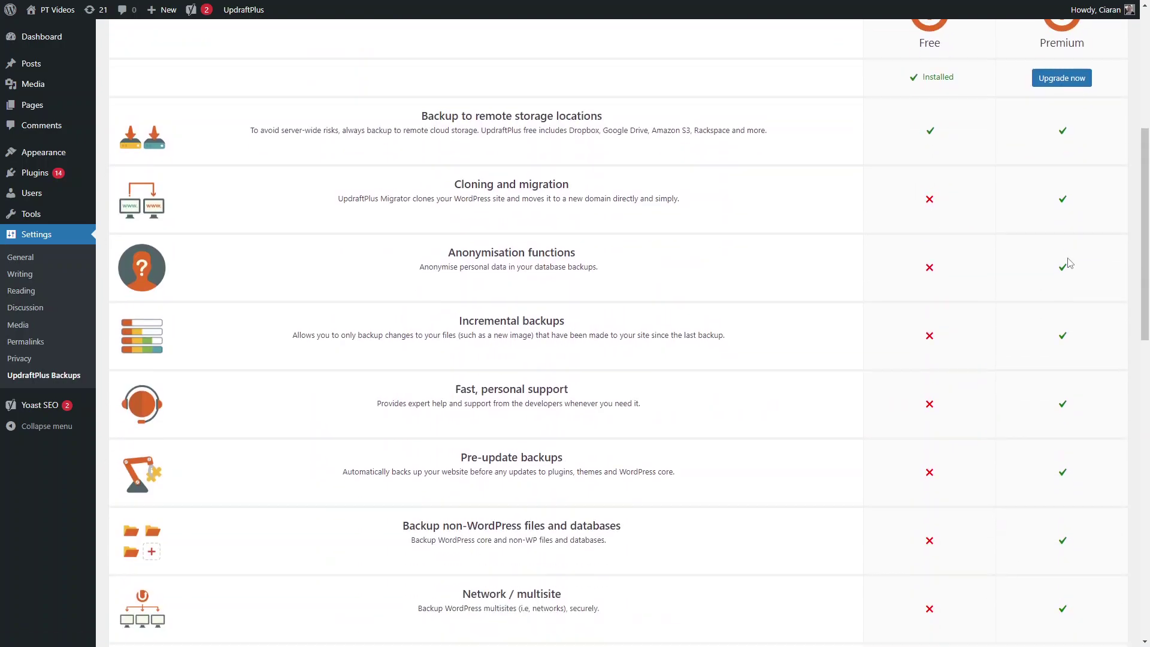
pyautogui.scroll(-7, 1065, 253)
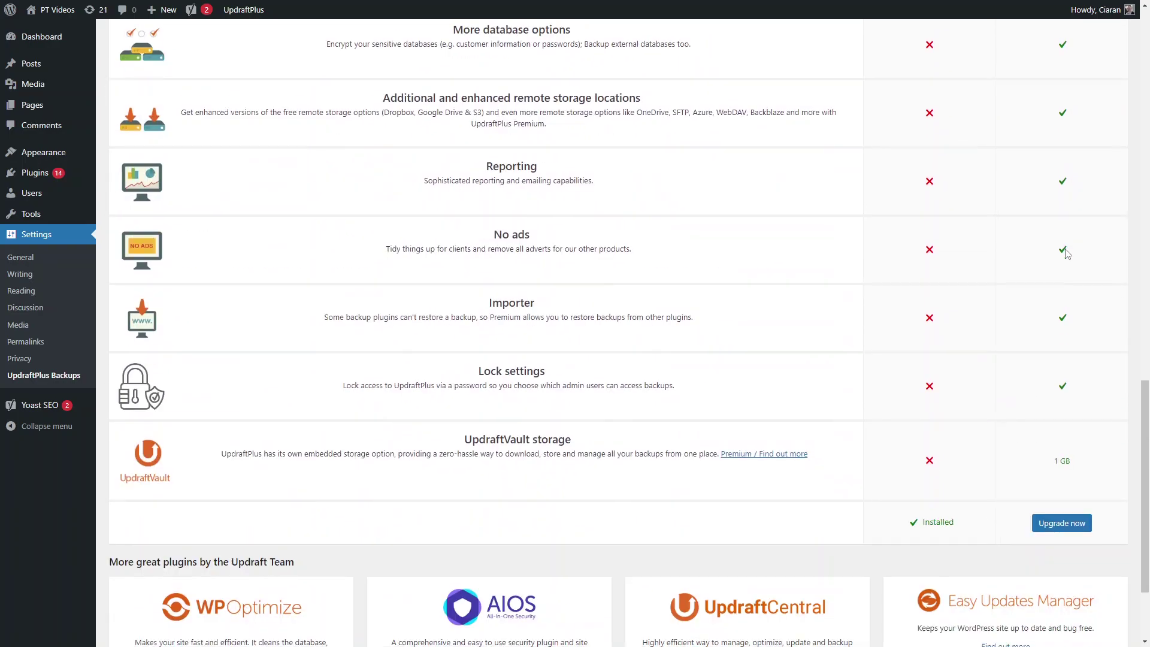
pyautogui.scroll(19, 1065, 253)
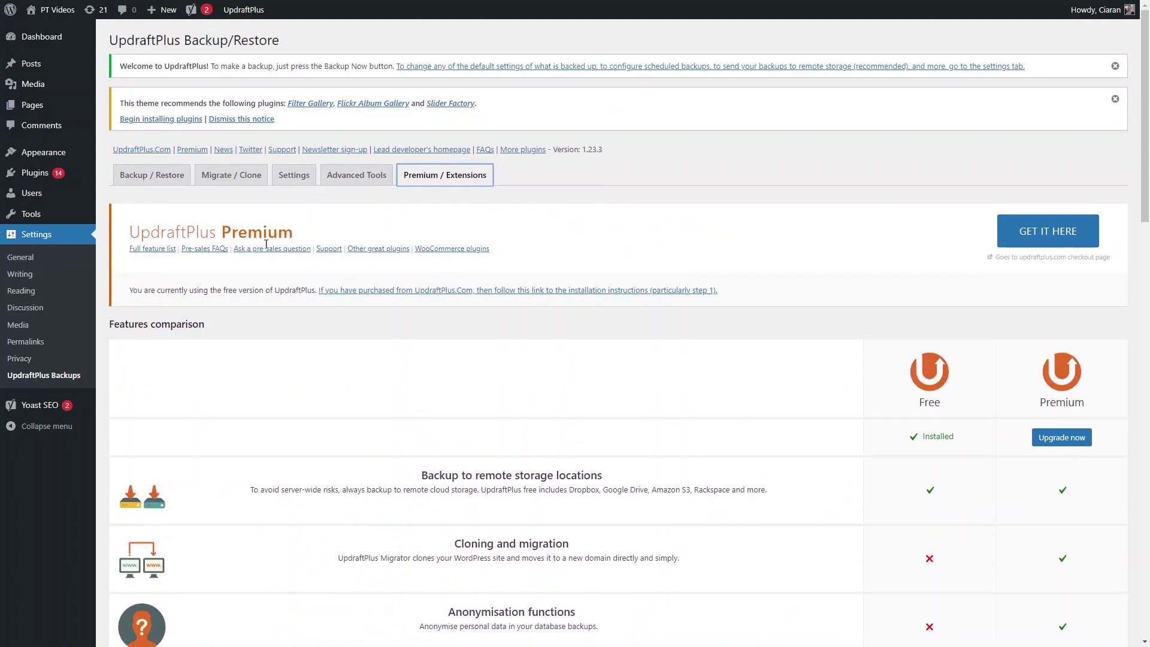
# - Switch to the Backup / Restore tab and scroll to the Mar 31 and Feb 15 backups
pyautogui.click(144, 180)
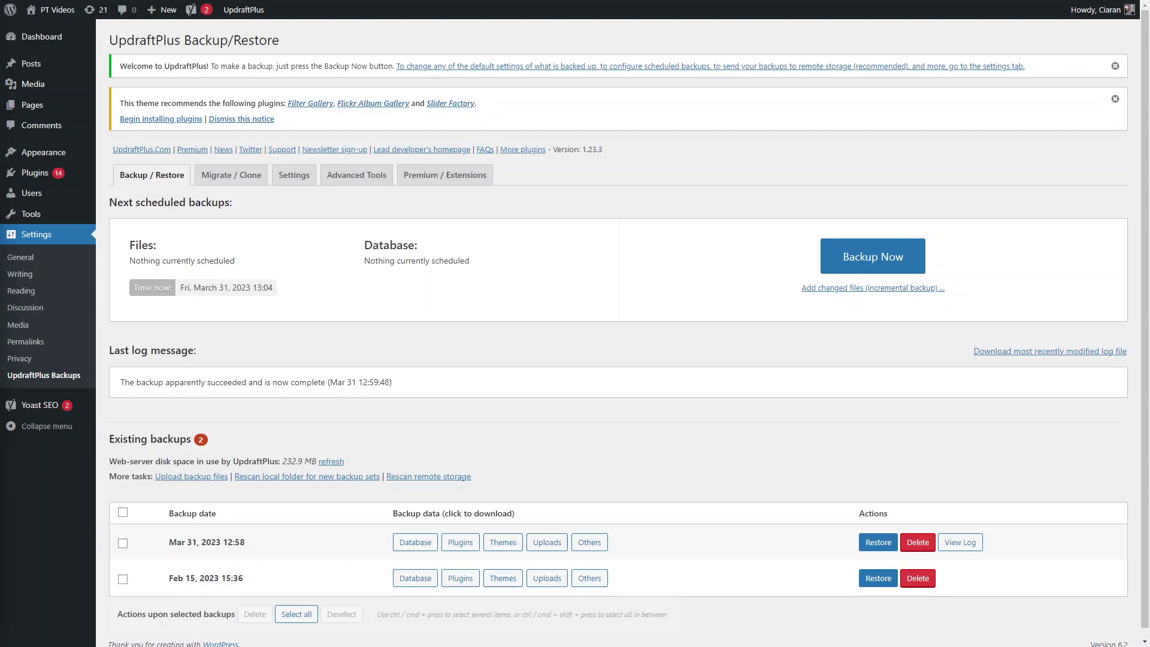
pyautogui.scroll(-1, 231, 611)
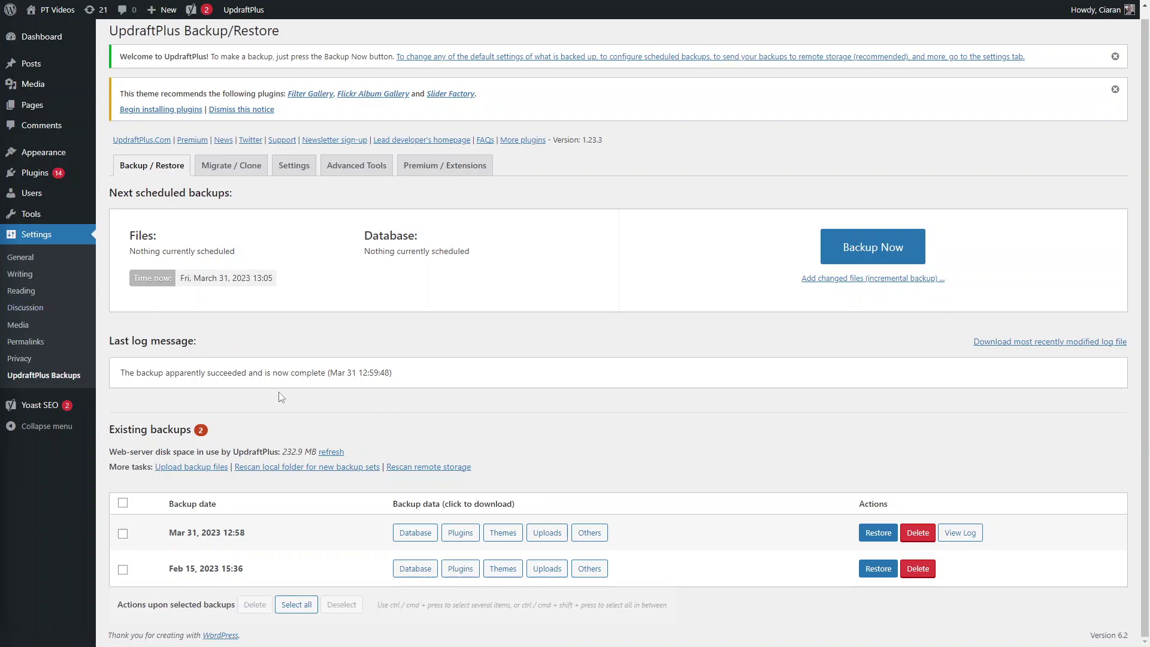
pyautogui.moveTo(128, 372); pyautogui.dragTo(402, 366)
pyautogui.click(219, 376)
pyautogui.scroll(1, 330, 439)
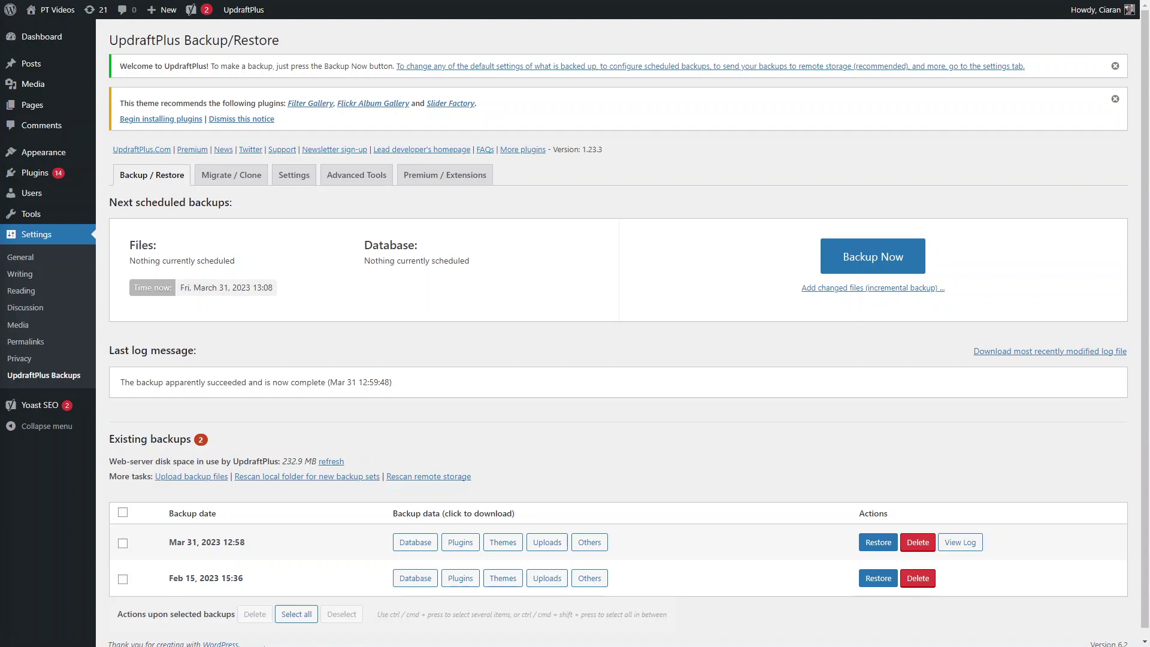